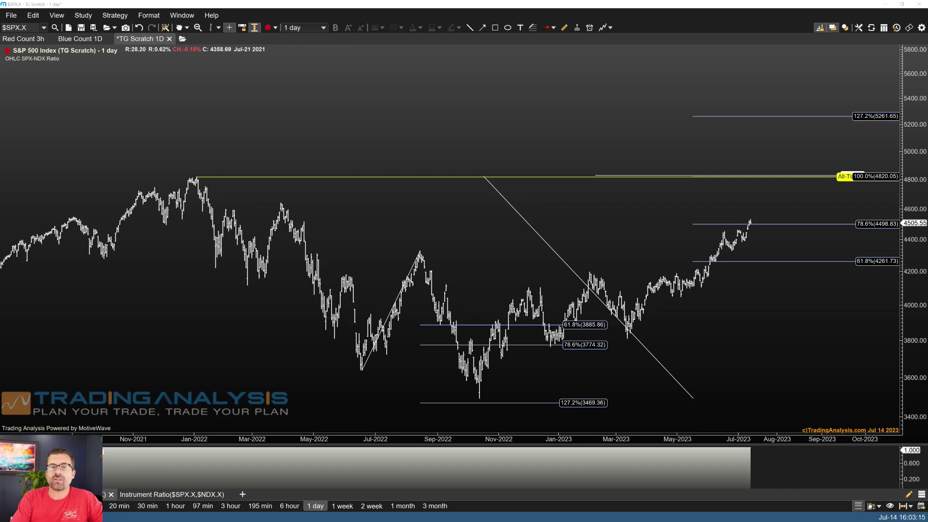
left_click_drag(460, 271, 427, 269)
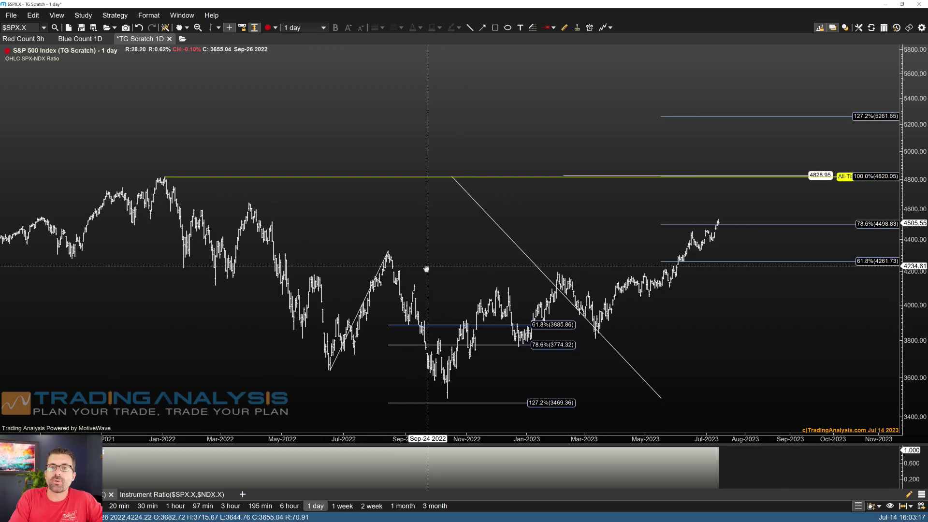
left_click(714, 223)
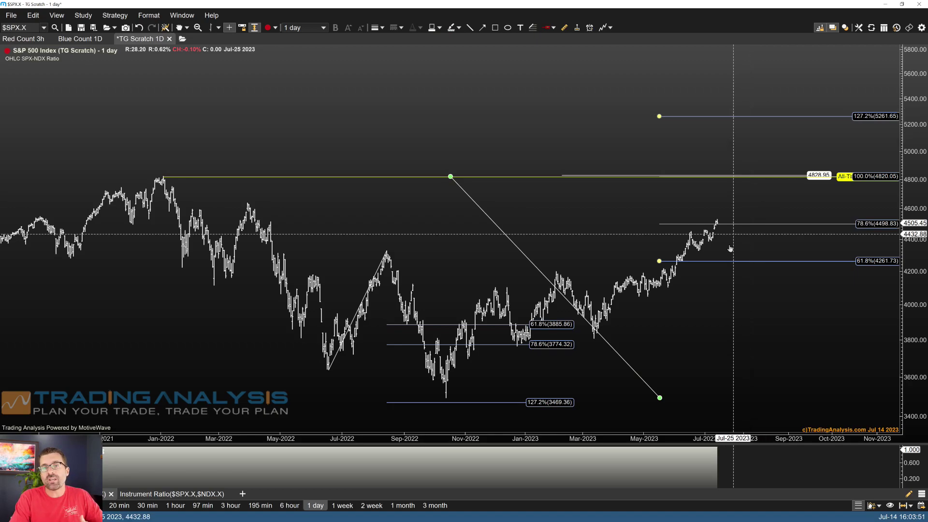
left_click(727, 215)
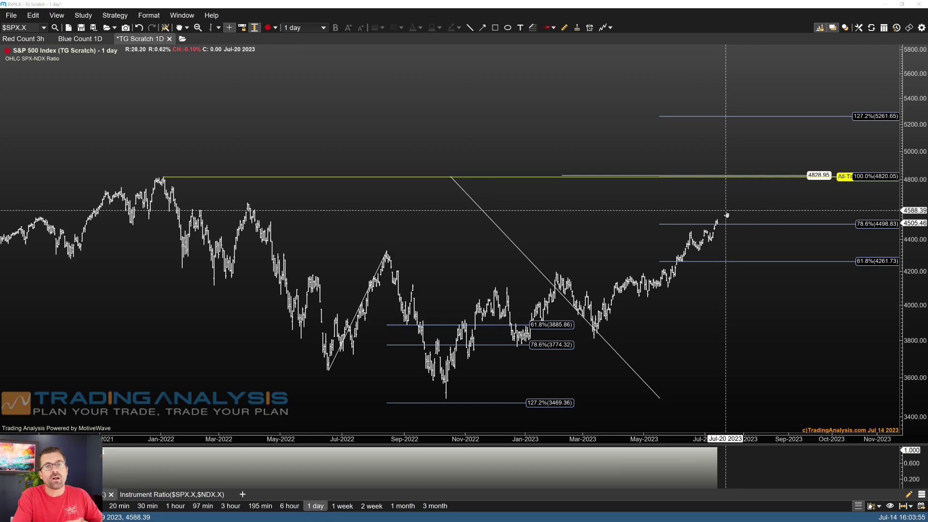
- Switch to the Calculator, move it clear of the recent price action, and compute the square root of 0.618
key("XF86Calculator")
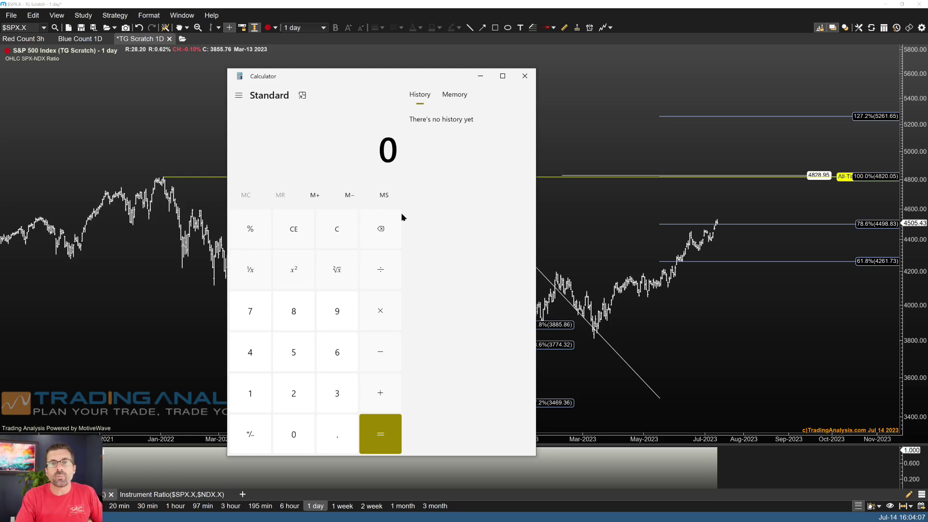
left_click_drag(324, 76, 235, 43)
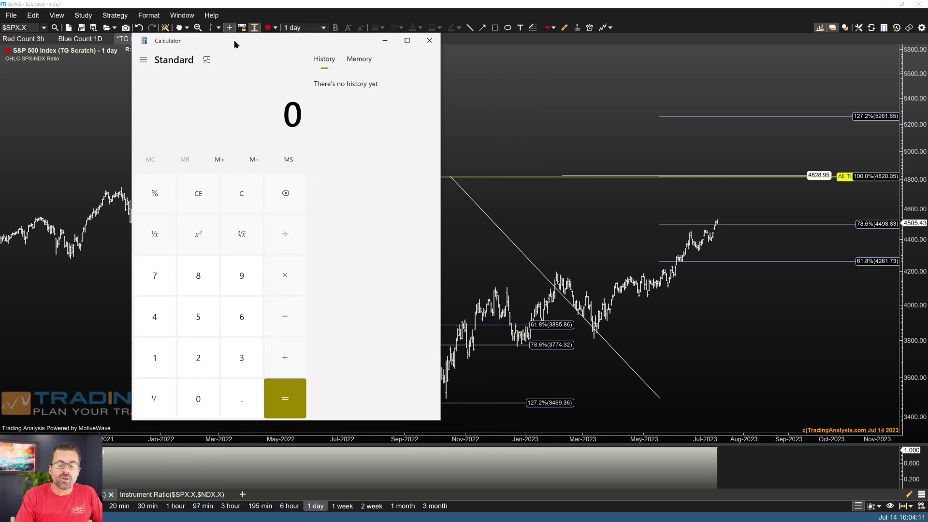
type(".618")
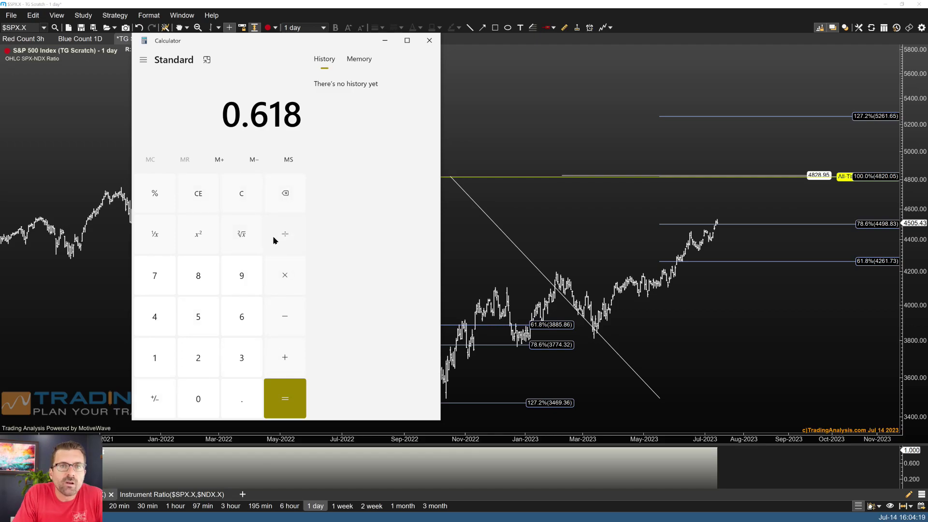
left_click(244, 244)
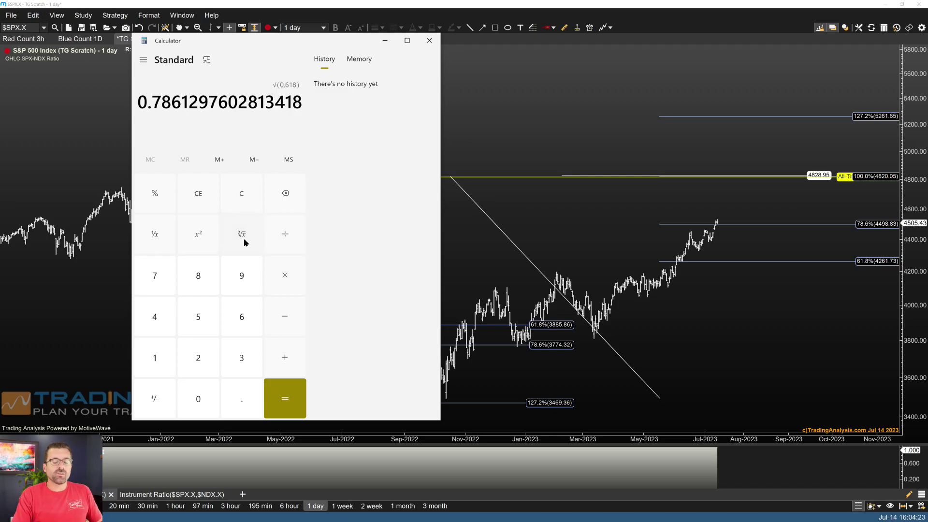
- Compute the square root of 1.618, then return to the S&P 500 chart
type("0")
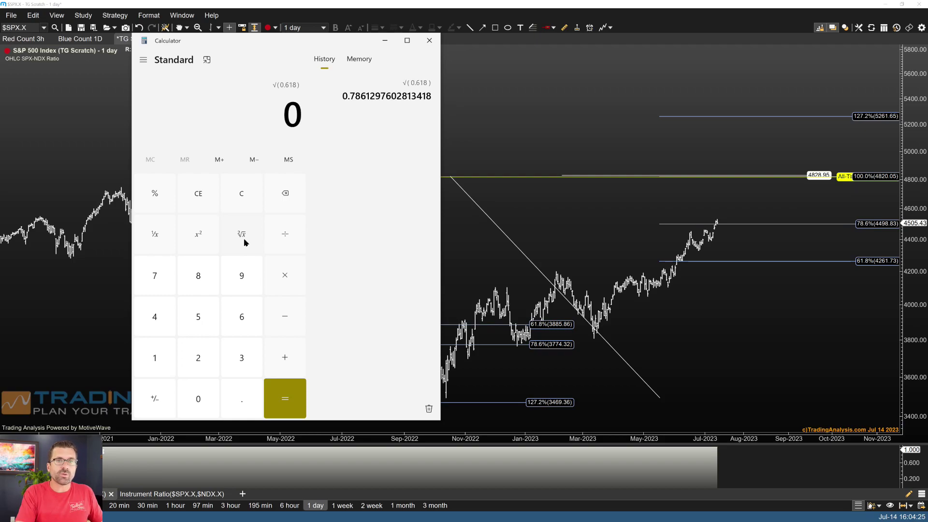
type("1.618")
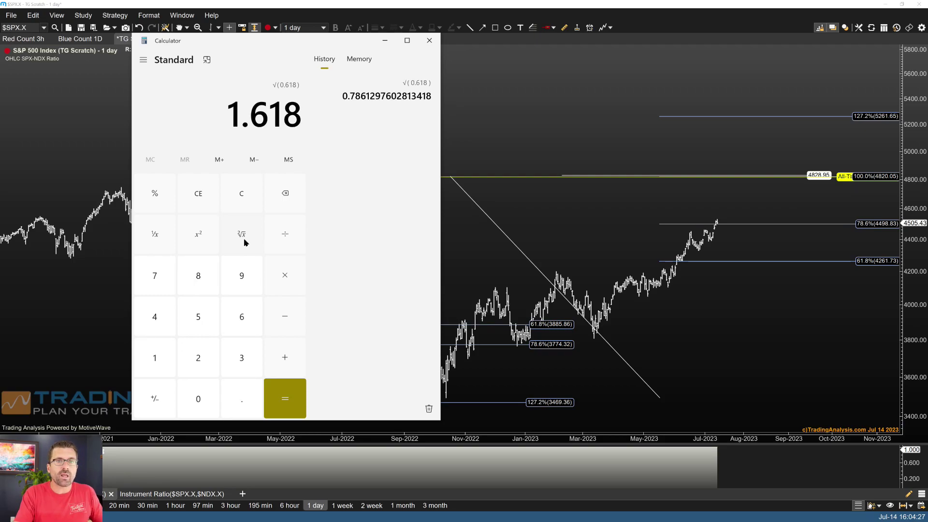
left_click(243, 237)
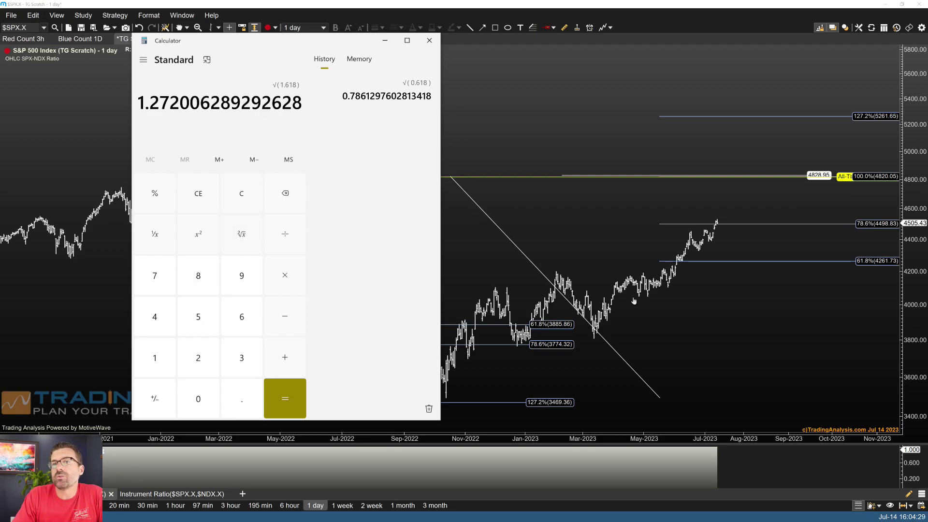
left_click(734, 301)
left_click(732, 225)
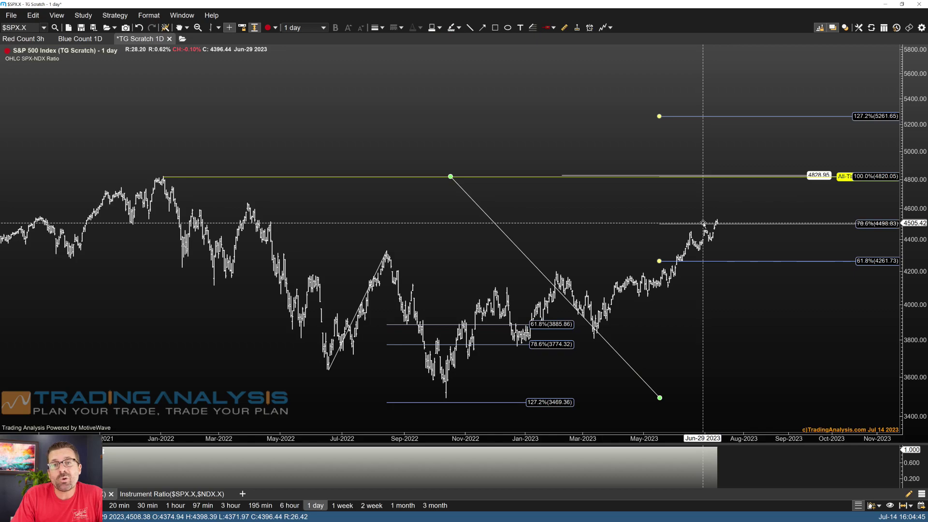
- Add a 161.8% ratio in the settings of the large retracement that projects the 127.2% level above the all-time high, and apply it
right_click(720, 116)
left_click(760, 89)
left_click(845, 116)
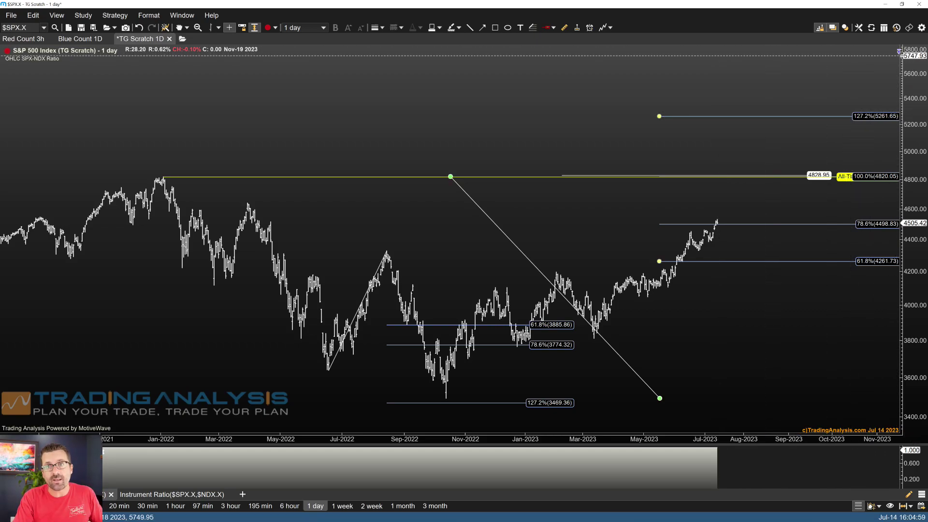
left_click_drag(899, 52, 897, 113)
left_click(851, 64)
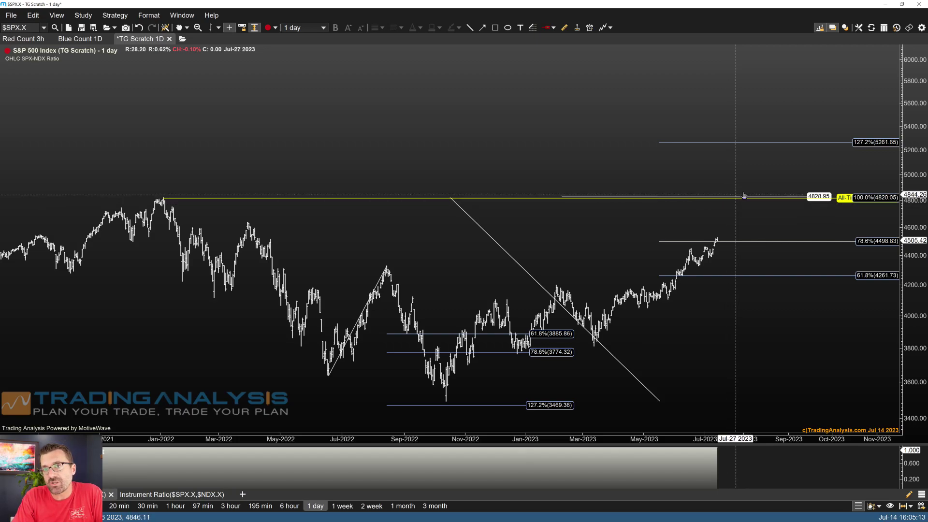
right_click(862, 144)
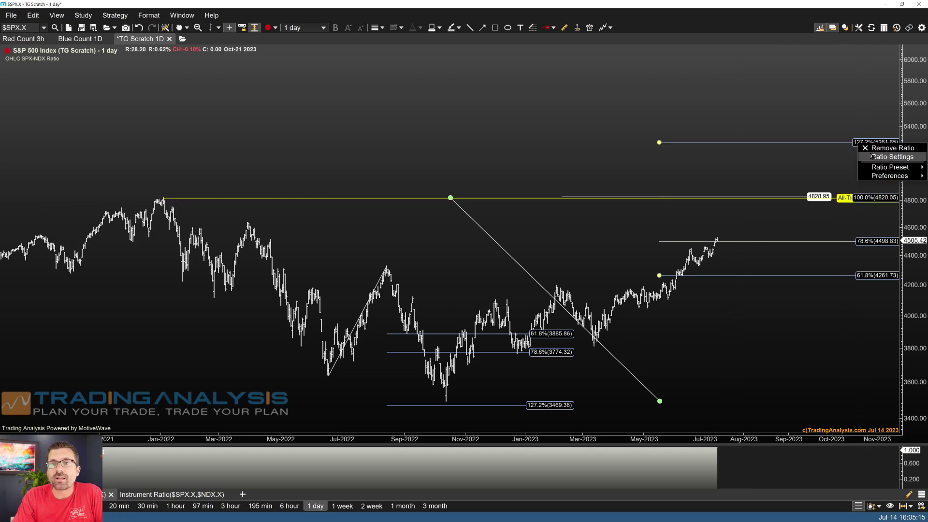
left_click(872, 156)
left_click(507, 222)
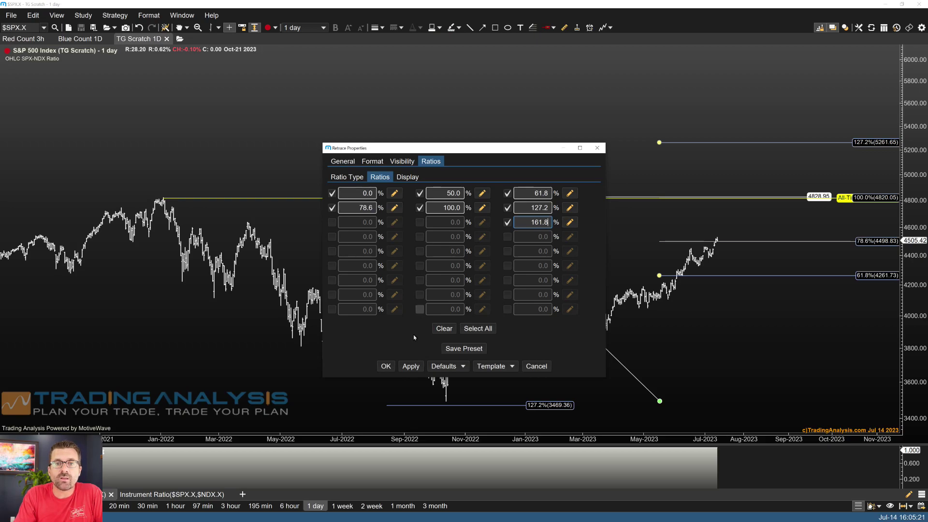
left_click(411, 366)
left_click(386, 366)
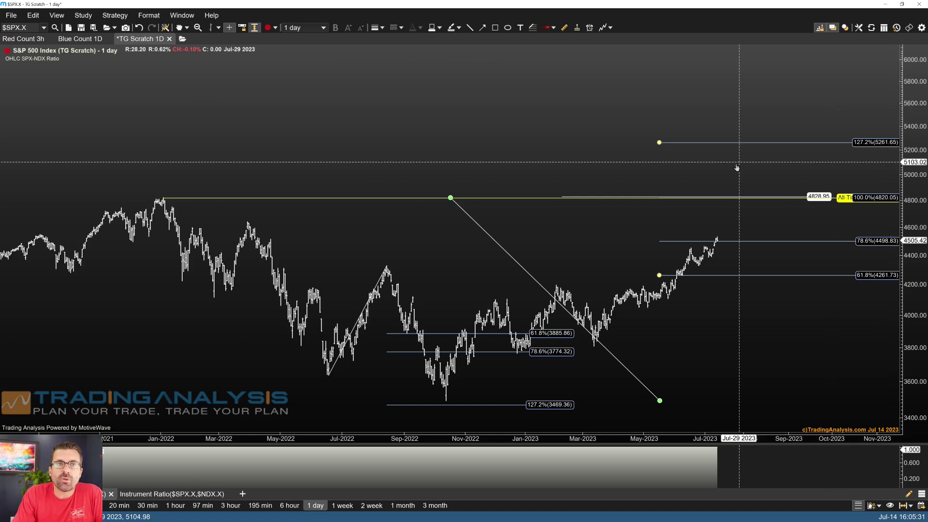
- Shorten the level lines of the June–August 2022 retracement so they end around mid-December 2022
left_click(567, 333)
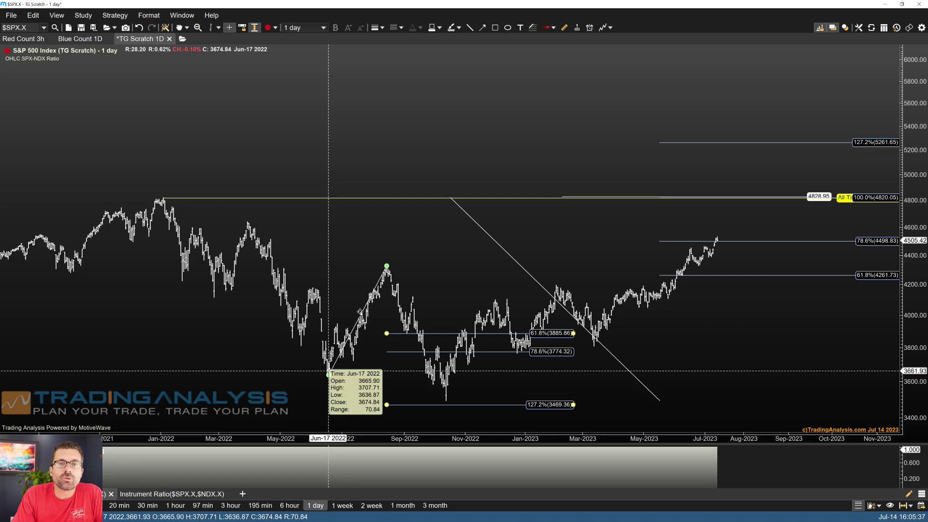
mouse_move(387, 266)
left_mouse_down()
mouse_move(351, 266)
mouse_move(386, 266)
left_mouse_up()
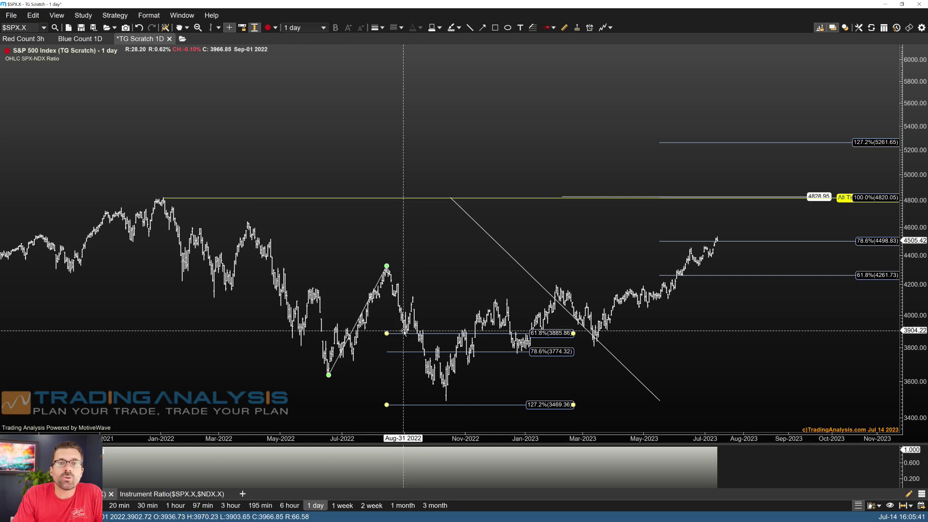
left_click_drag(575, 333, 468, 333)
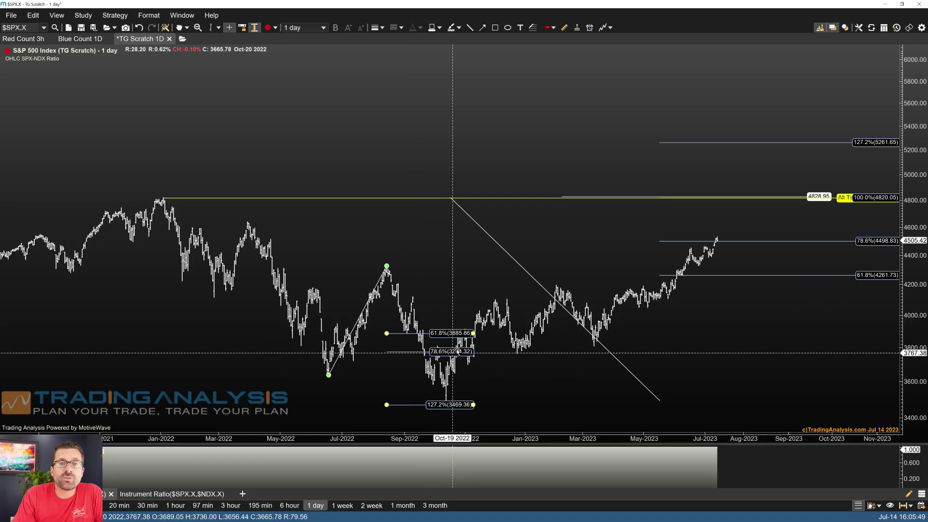
left_click_drag(473, 333, 505, 323)
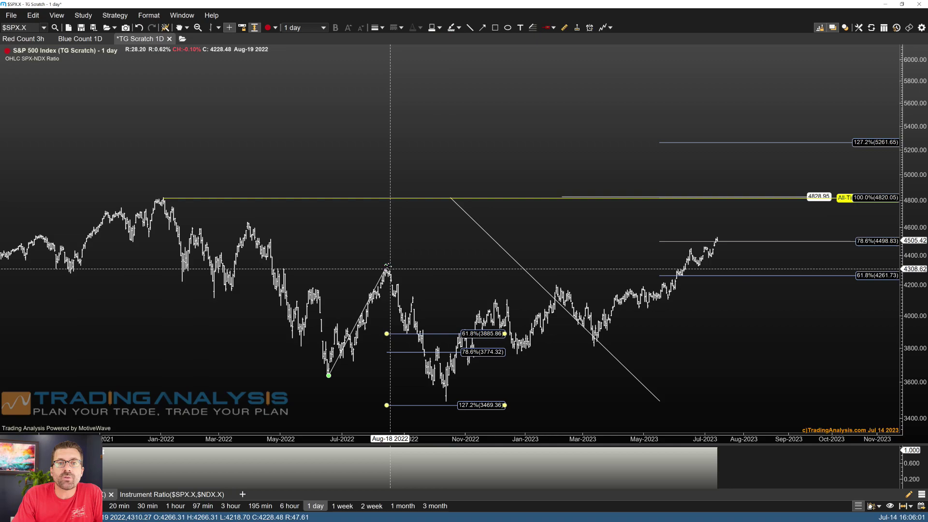
- Re-anchor the small retracement so it runs from the late December 2022 low to the February 2023 high
left_click_drag(387, 267, 557, 285)
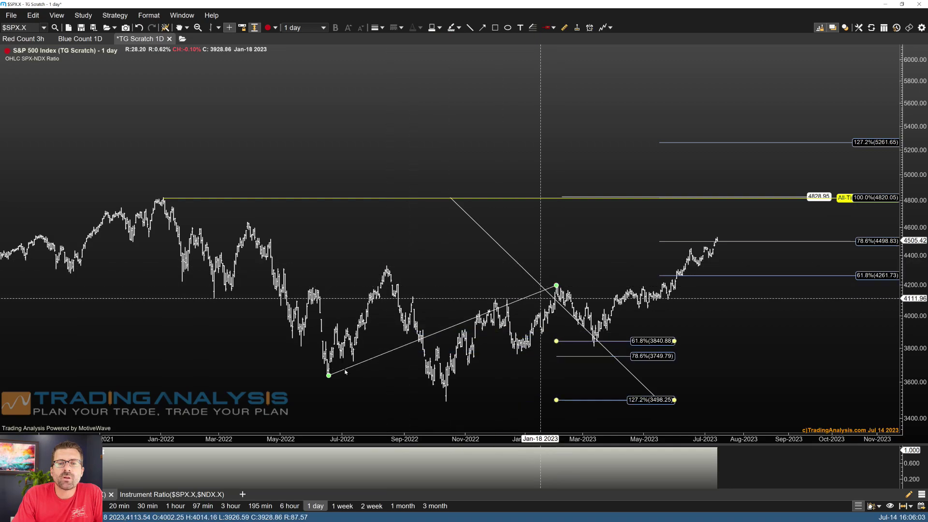
left_click_drag(328, 376, 517, 358)
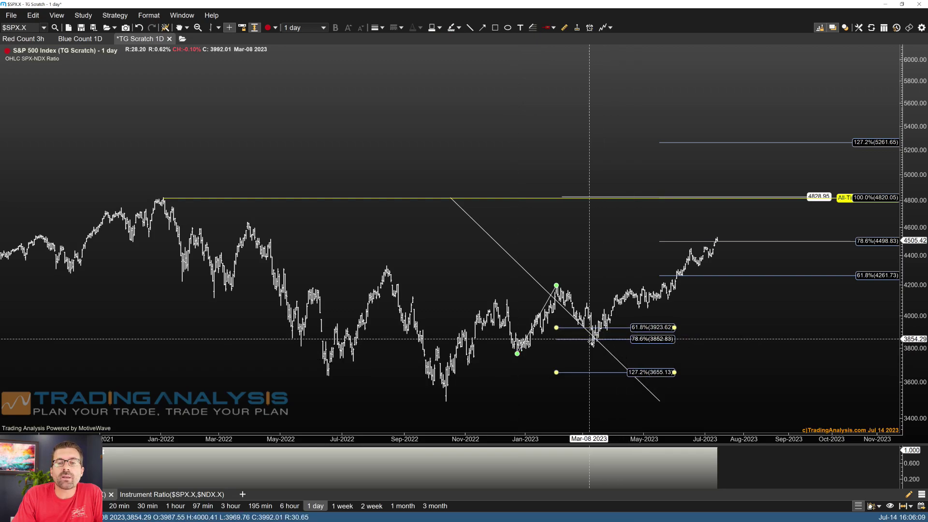
left_click(635, 290)
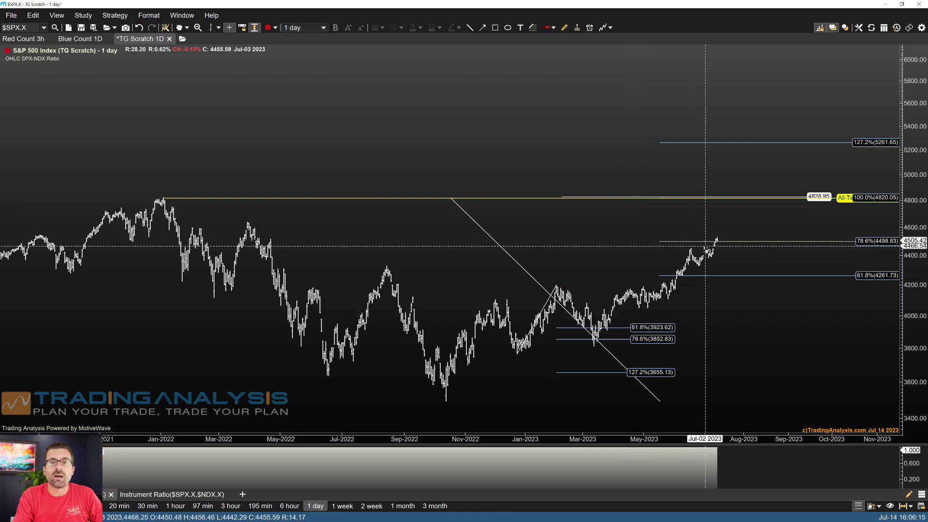
- Change the chart symbol to $NDX.X and draw a Fibonacci retracement from the November 2021 high to the October 2022 low
left_click(32, 29)
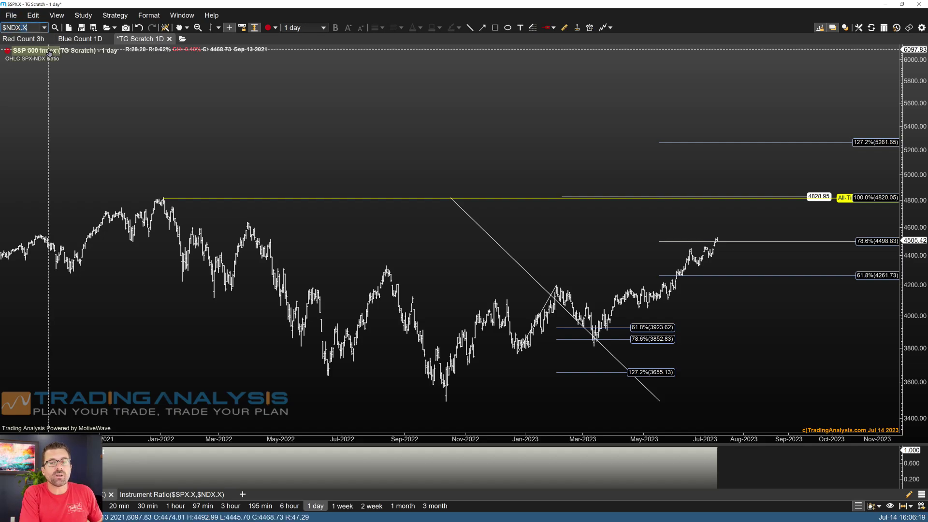
key("Return")
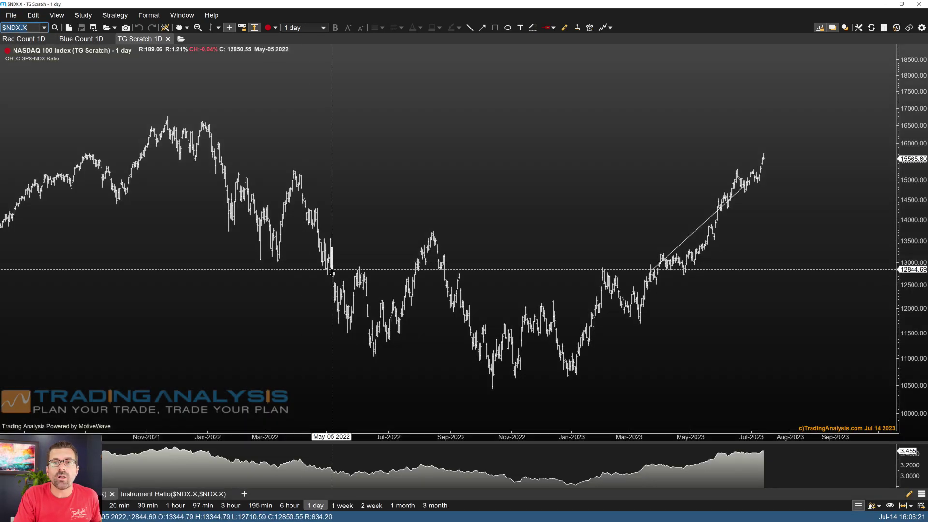
left_click(333, 269)
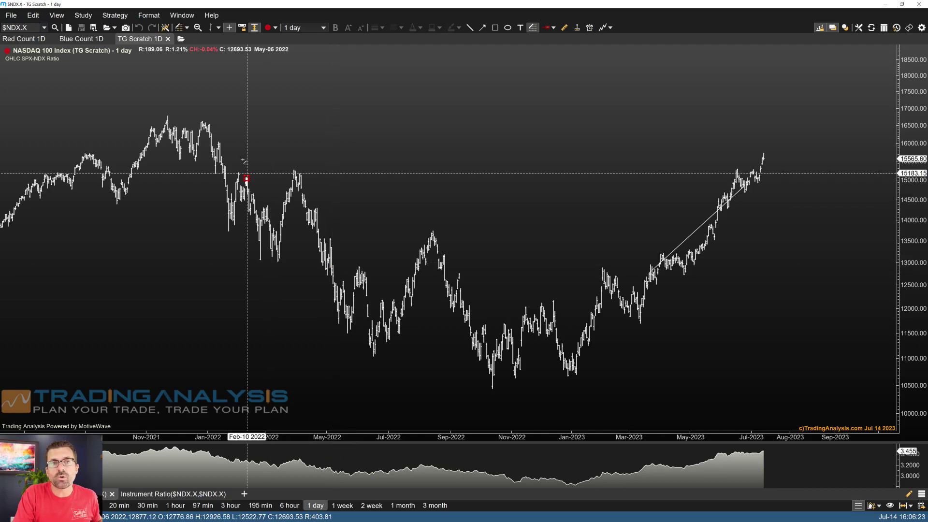
left_click(168, 116)
left_click_drag(336, 231, 491, 391)
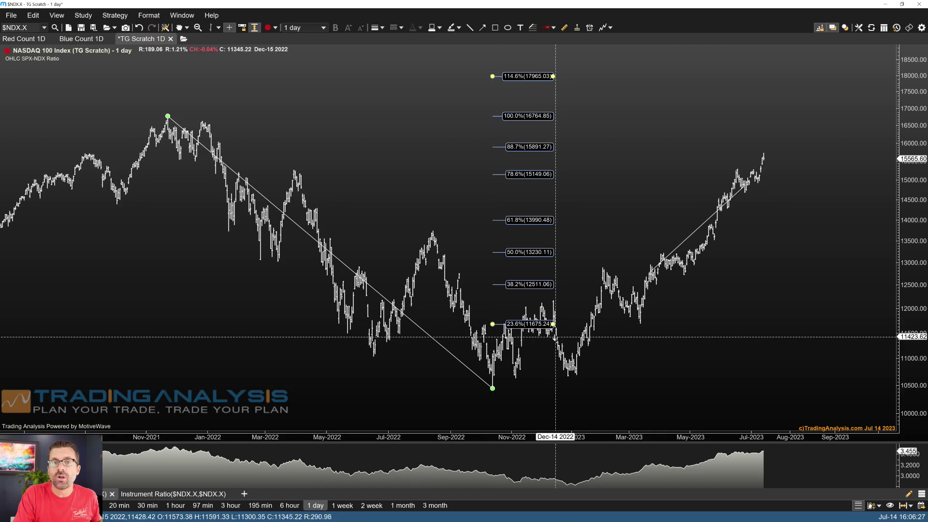
- Extend the NASDAQ 100 retracement's level lines to about the start of September 2023 and show only the levels from 78.6% to 127.2%
mouse_move(554, 325)
left_mouse_down()
mouse_move(551, 184)
mouse_move(844, 197)
left_mouse_up()
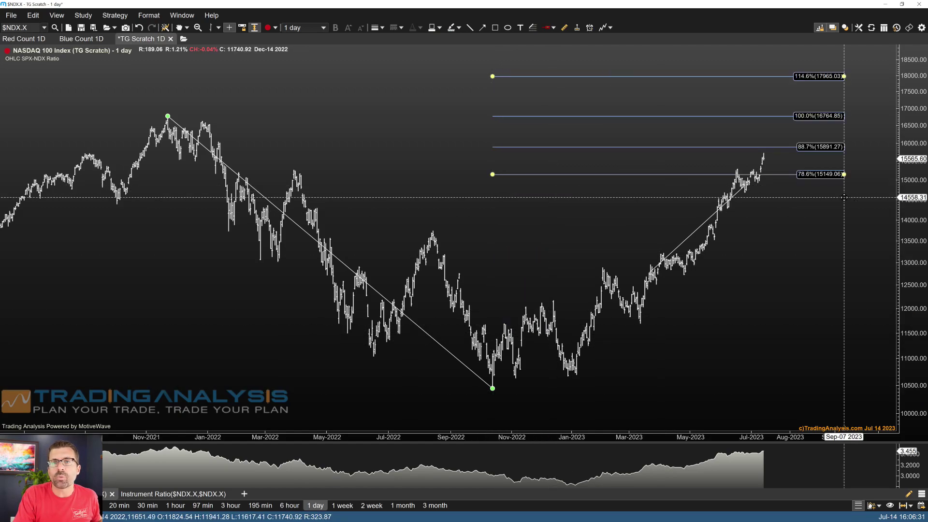
left_click_drag(907, 71, 908, 160)
left_click_drag(844, 124, 838, 95)
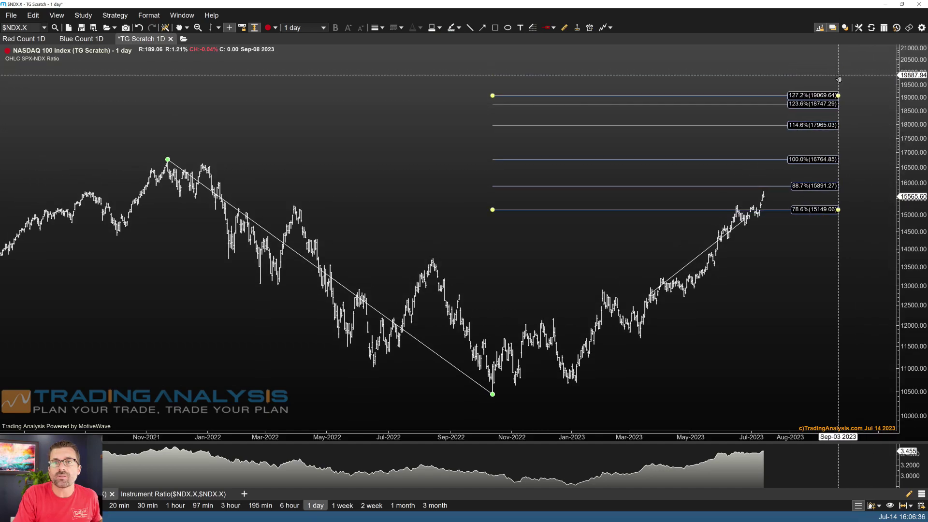
- Remove the 123.6%, 88.7% and 114.6% ratios from the NASDAQ 100 retracement
right_click(831, 109)
left_click(855, 113)
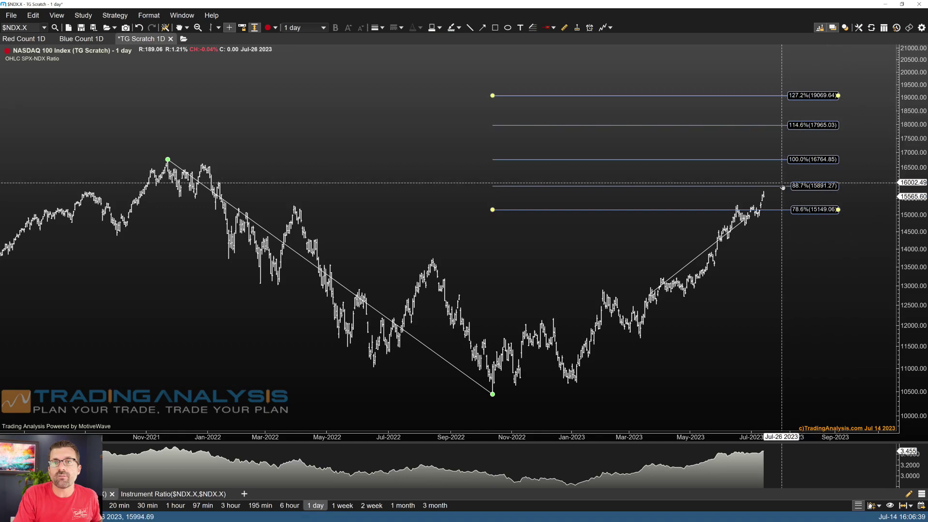
right_click(802, 188)
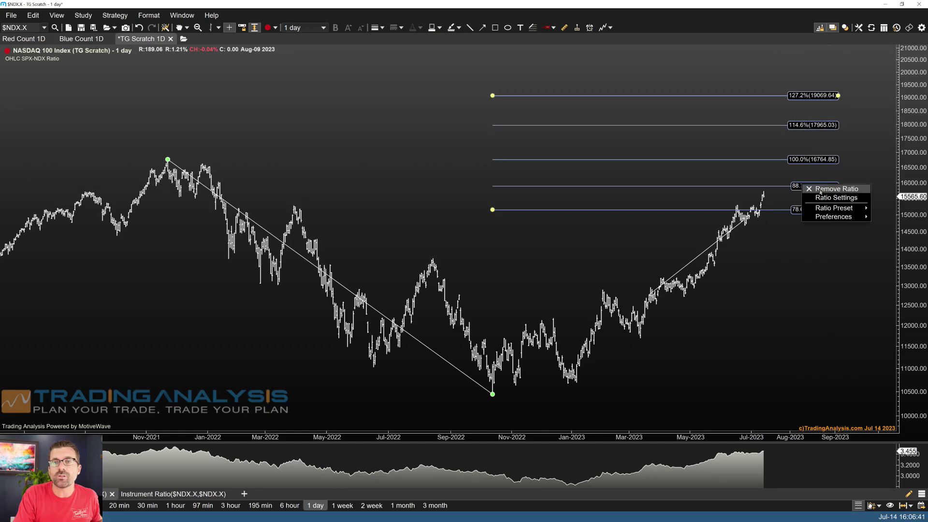
left_click(821, 190)
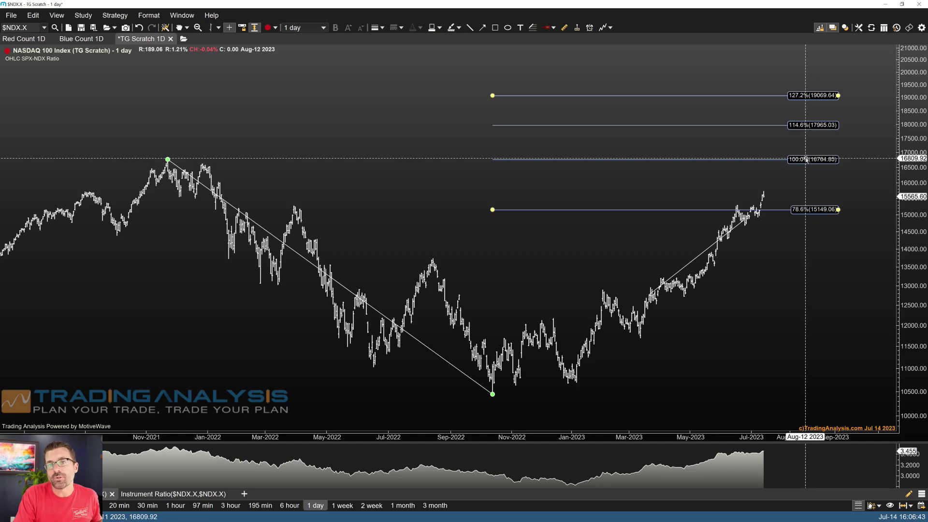
left_click(835, 128)
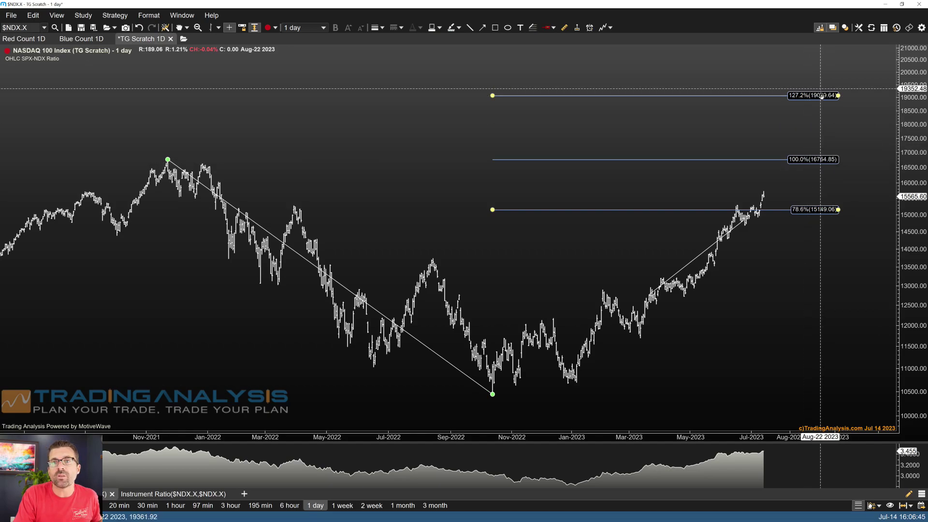